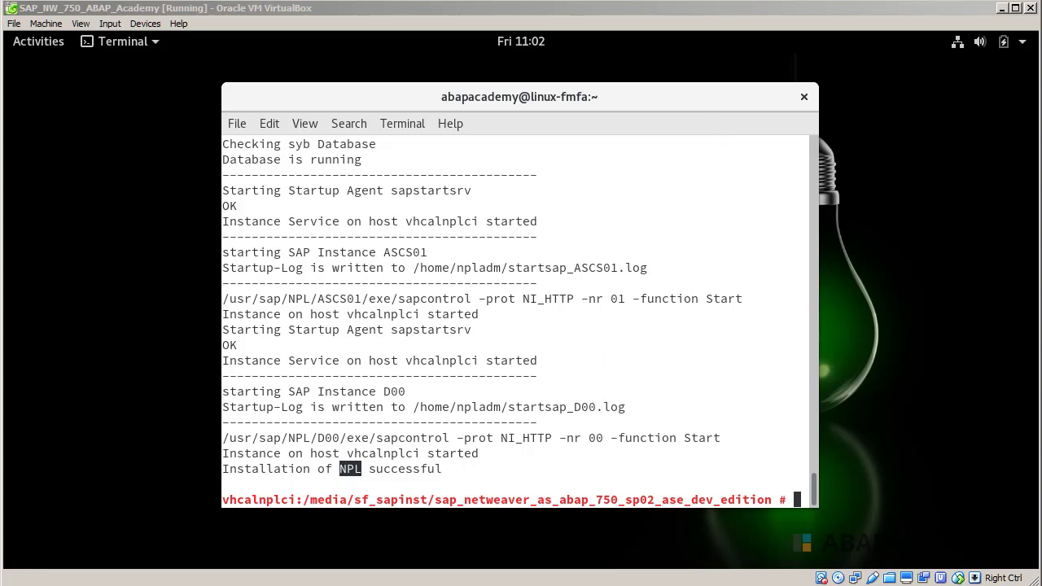
# In the VirtualBox Manager, show the SAP VM's Network settings with Adapter 1's Advanced options expanded.
pyautogui.hotkey('alt', 'Tab')
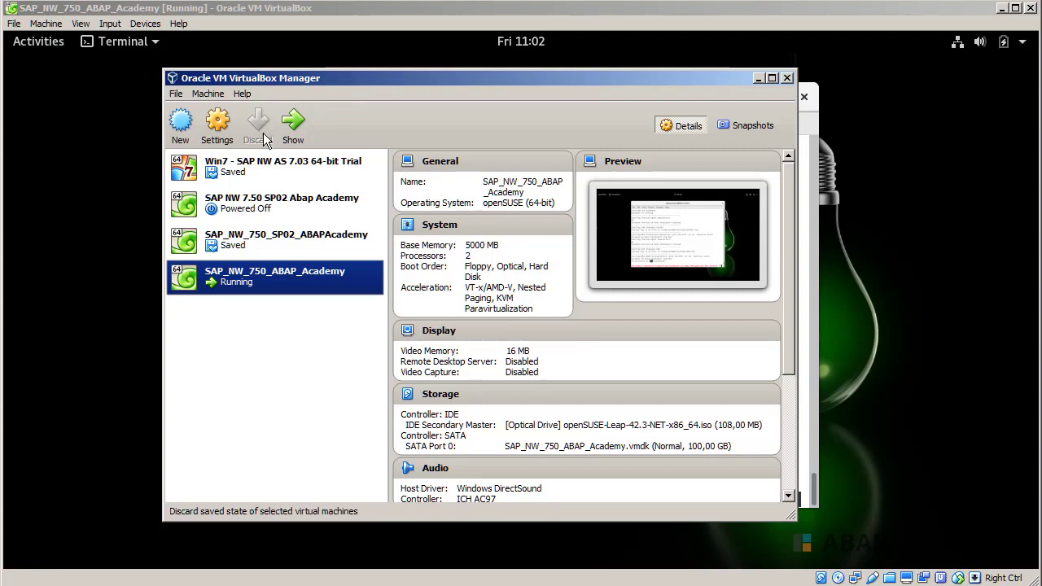
pyautogui.click(221, 120)
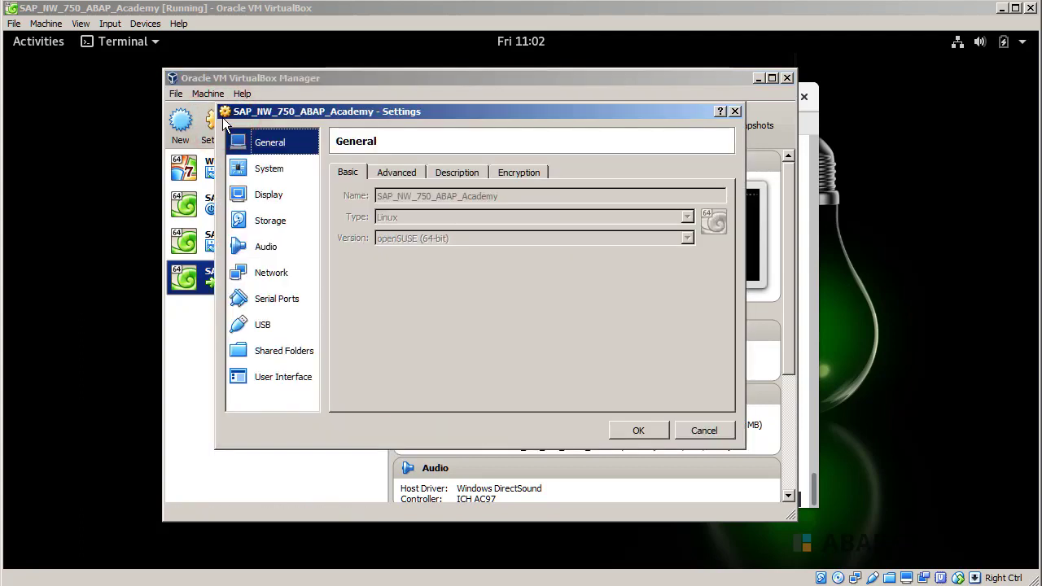
pyautogui.click(279, 278)
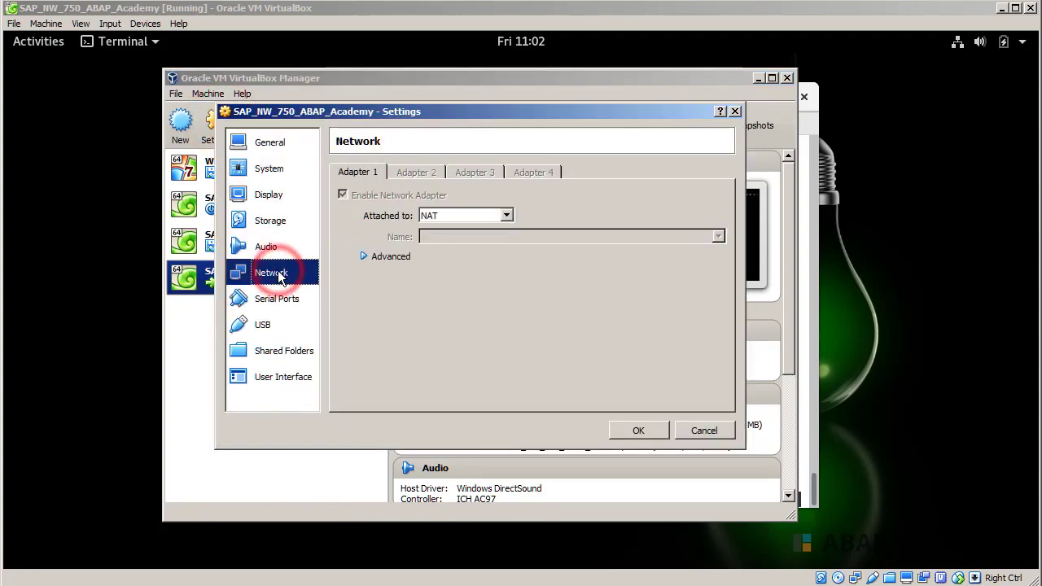
pyautogui.click(363, 256)
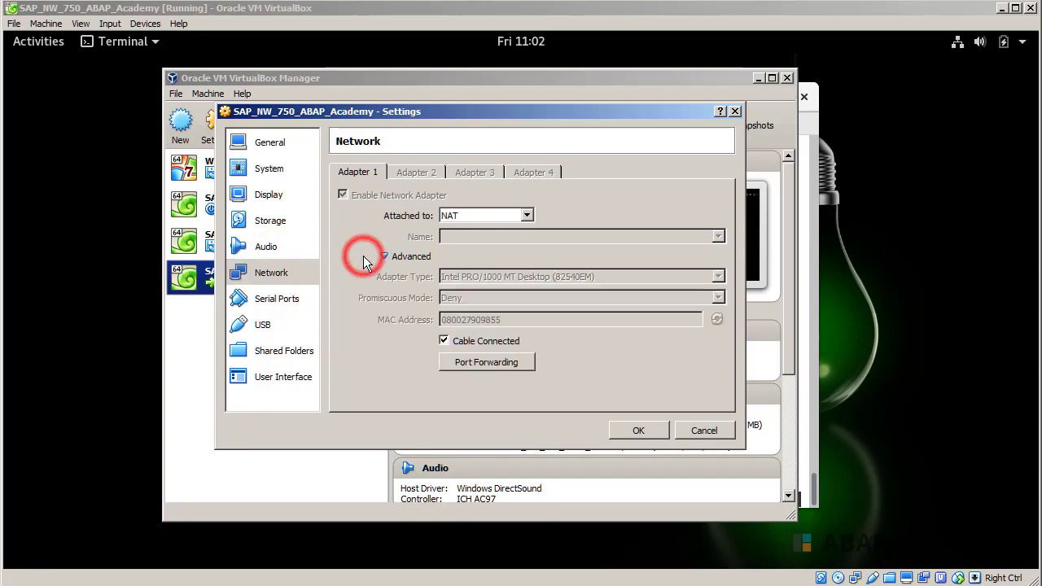
# In Port Forwarding, create rule AiE: host 127.0.0.1:3300 to guest 10.0.2.15:3300.
pyautogui.click(498, 358)
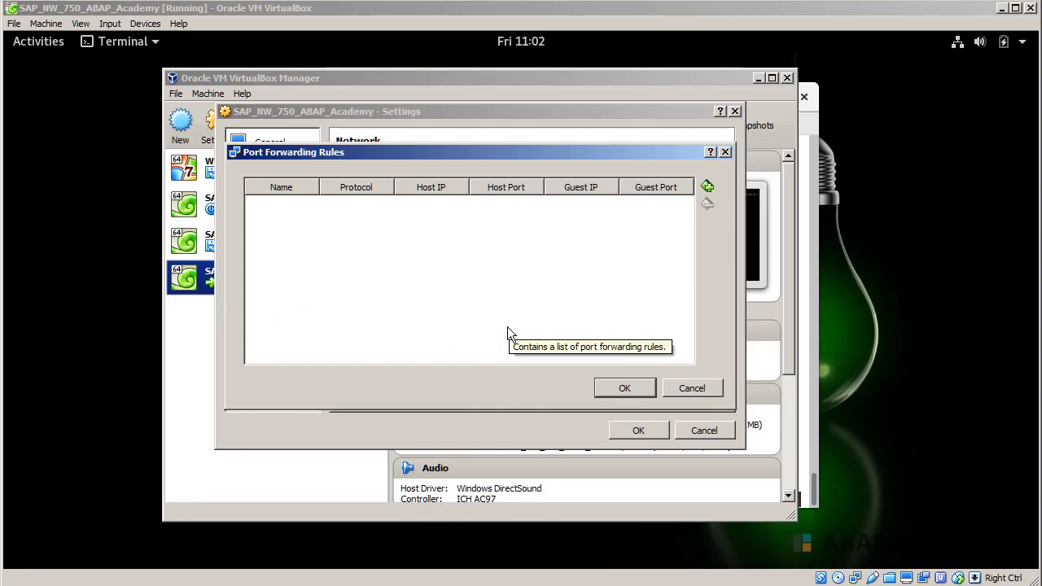
pyautogui.click(707, 187)
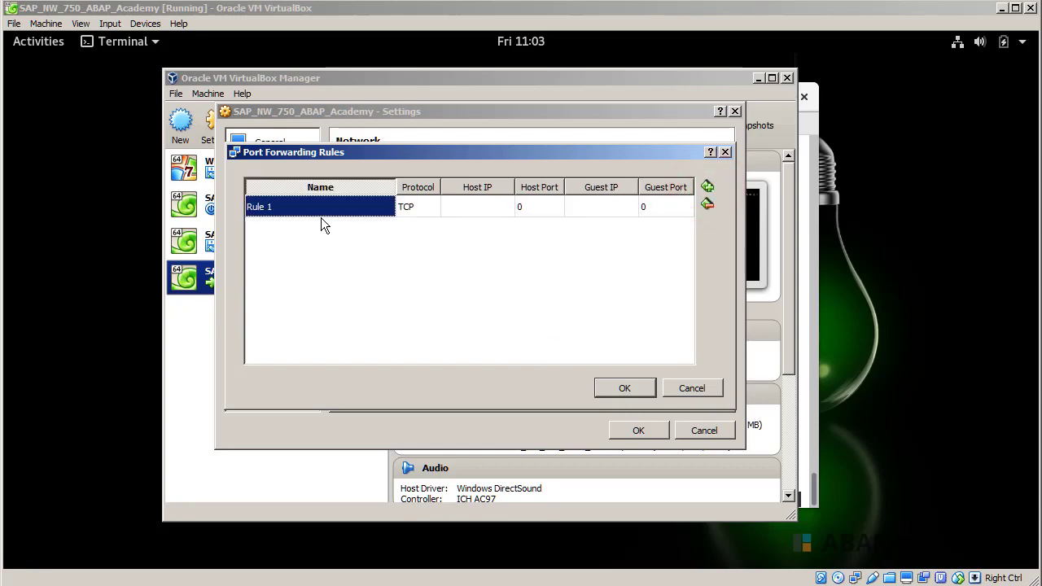
pyautogui.write('A')
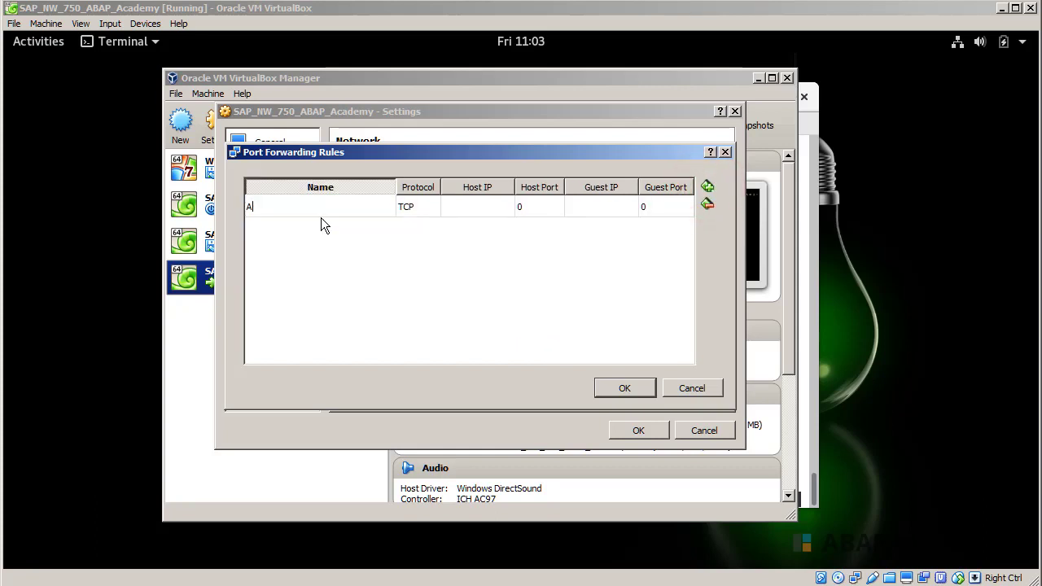
pyautogui.write('iE')
pyautogui.press('Tab')
pyautogui.press('Tab')
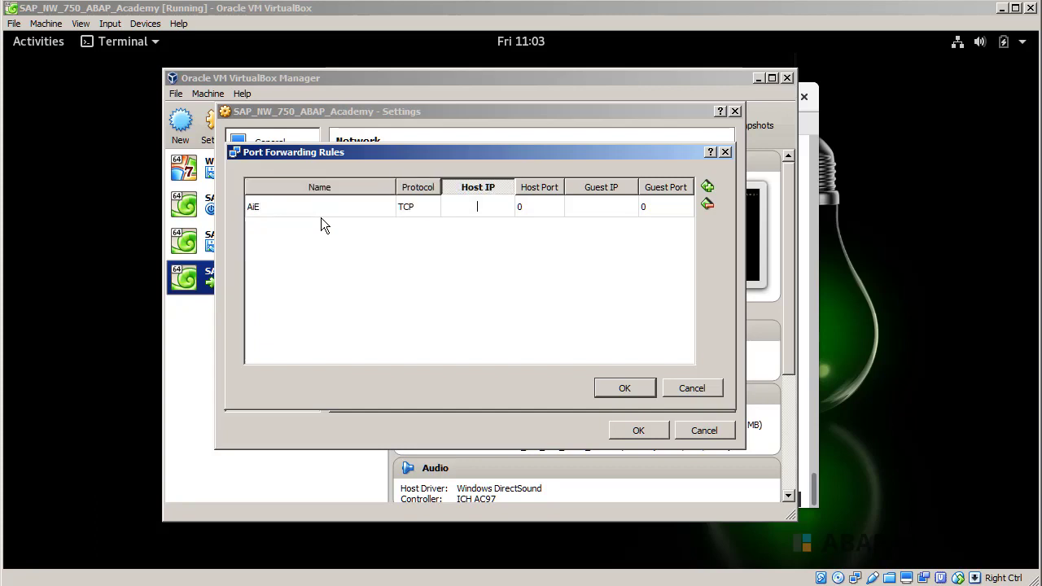
pyautogui.write('127.0.0.1')
pyautogui.press('Tab')
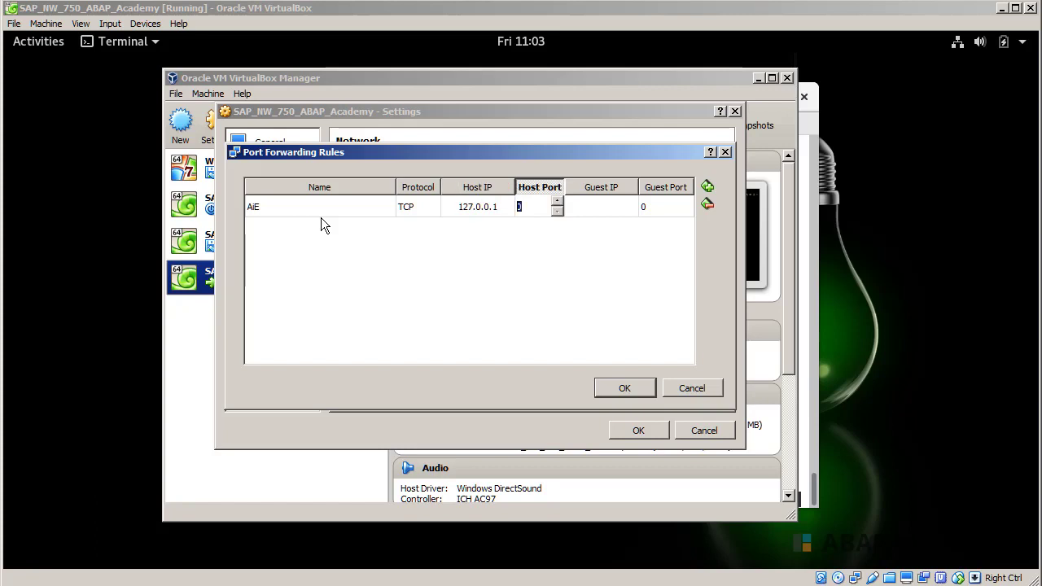
pyautogui.write('3300')
pyautogui.press('Tab')
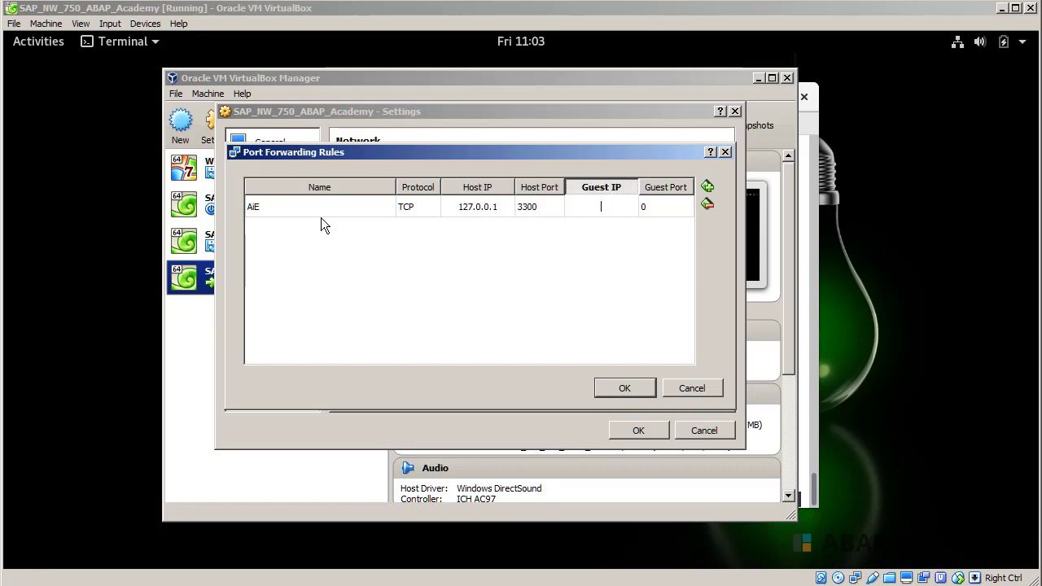
pyautogui.write('10.0.2.15')
pyautogui.press('Tab')
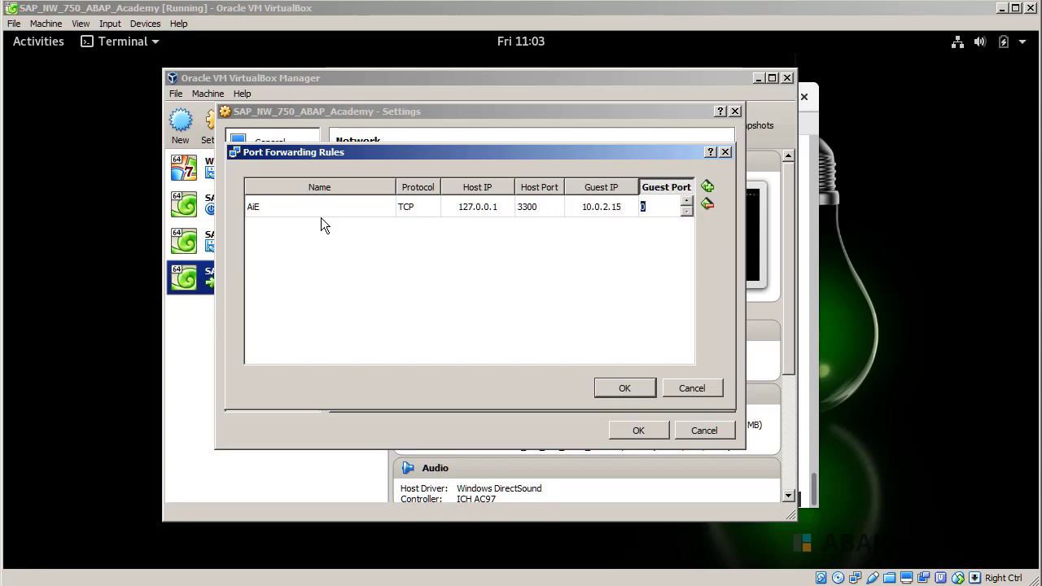
pyautogui.write('3300')
# Add a second rule named HTTP with host 127.0.0.1:8000 and guest IP 10.0.2.15.
pyautogui.click(708, 187)
pyautogui.click(282, 226)
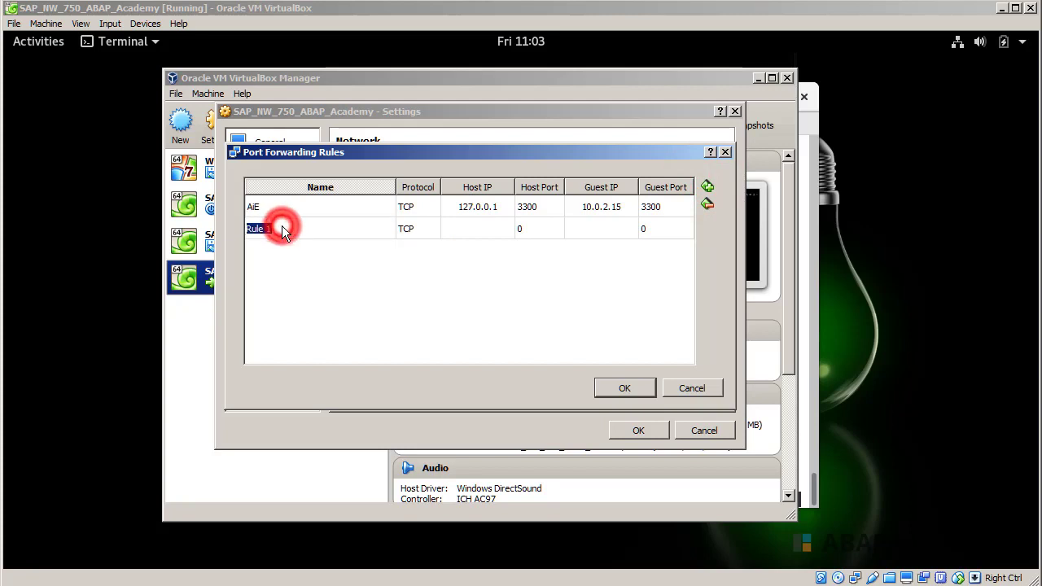
pyautogui.write('H')
pyautogui.press('Tab')
pyautogui.press('Tab')
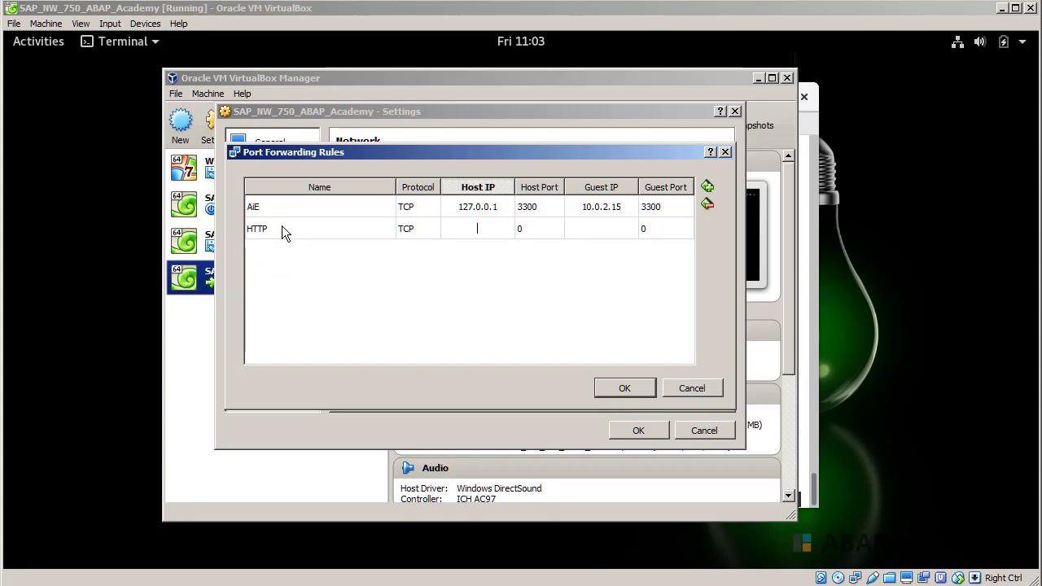
pyautogui.write('127.0.0.1')
pyautogui.press('Tab')
pyautogui.write('800')
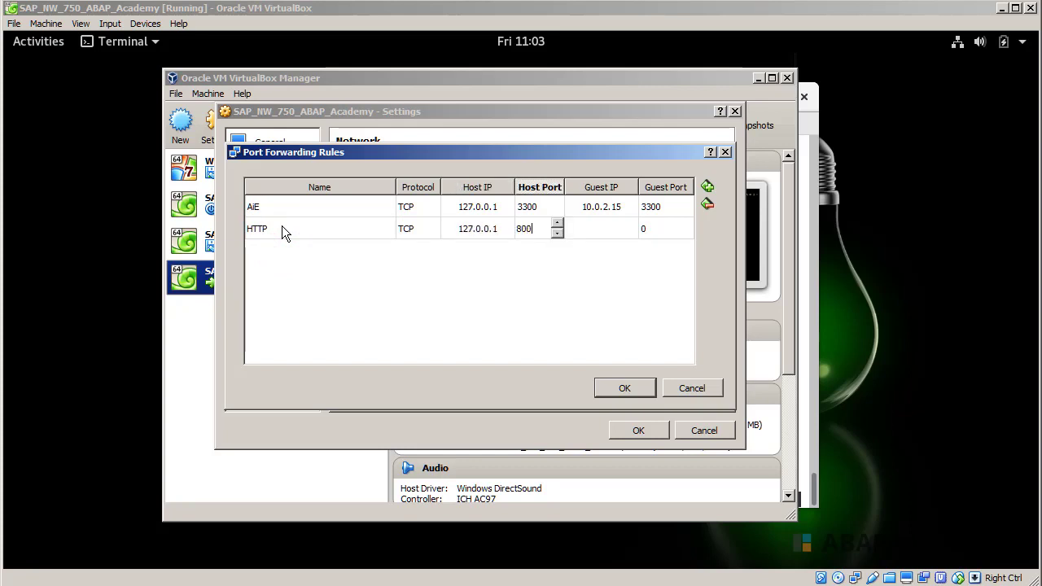
pyautogui.write('0')
pyautogui.press('Tab')
pyautogui.write('10.0.2.15')
pyautogui.press('Tab')
pyautogui.write('8000')
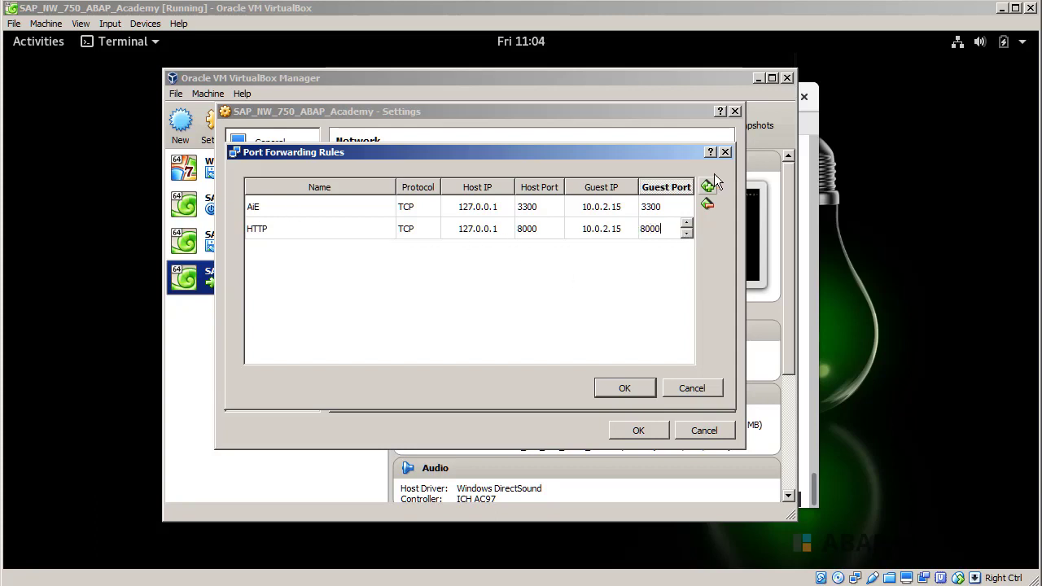
# Add a third rule, HTTPS, with host 127.0.0.1:44300 and guest 10.0.2.15:44300.
pyautogui.click(708, 185)
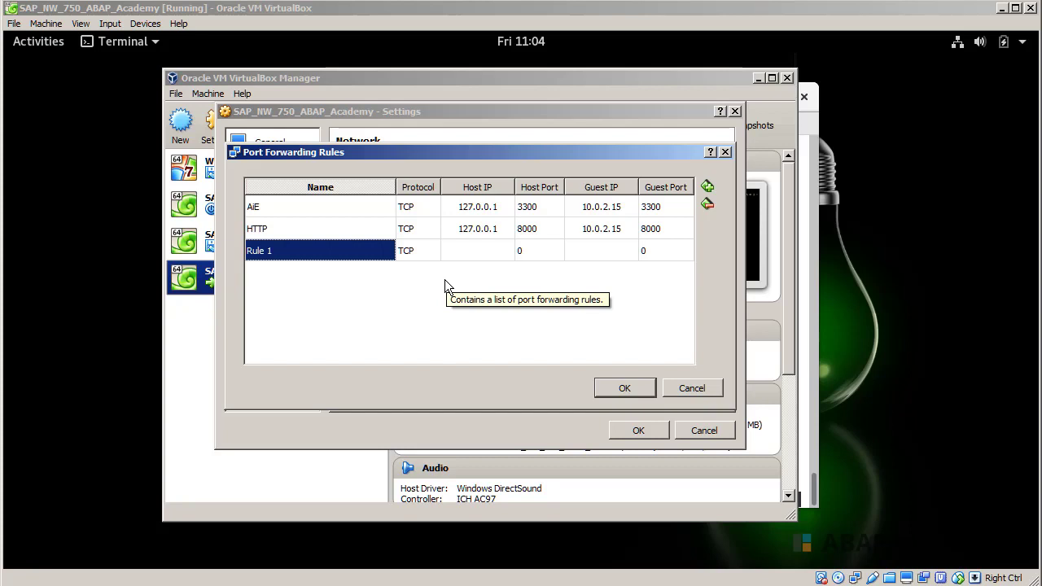
pyautogui.write('HTTPS')
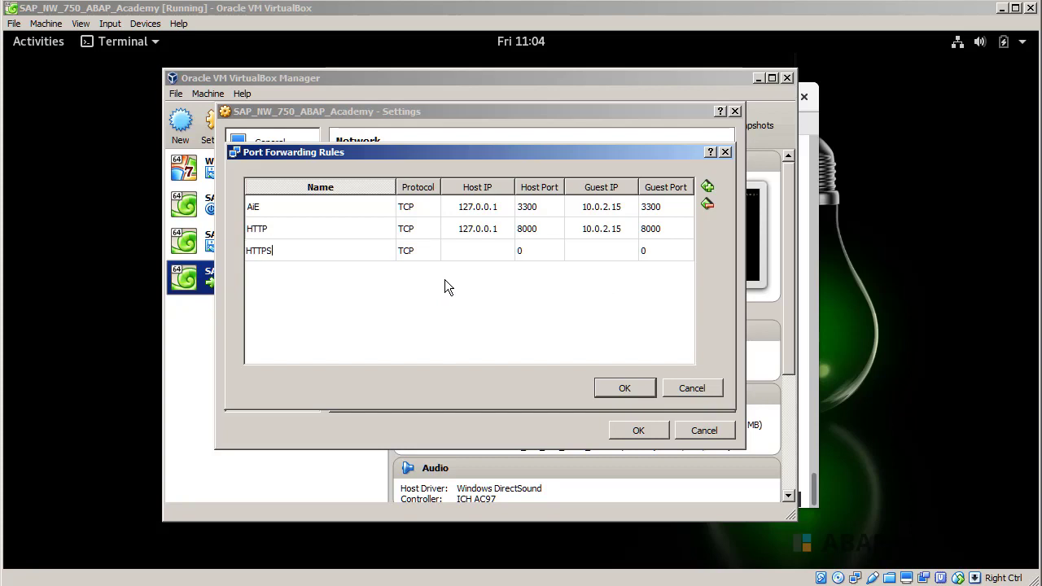
pyautogui.press('Tab')
pyautogui.write('127.0.')
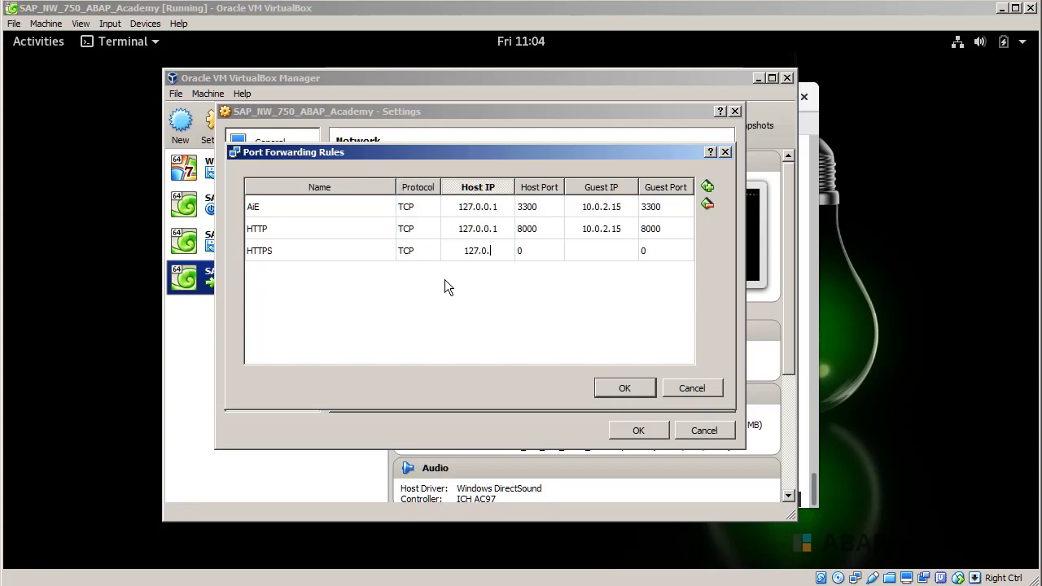
pyautogui.write('0.1')
pyautogui.press('Tab')
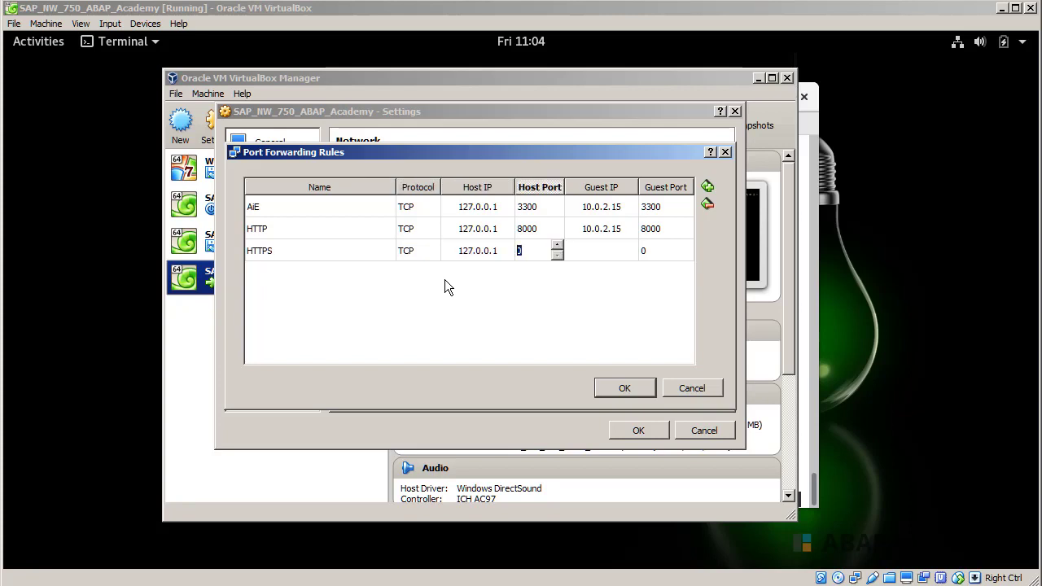
pyautogui.write('44300')
pyautogui.press('Tab')
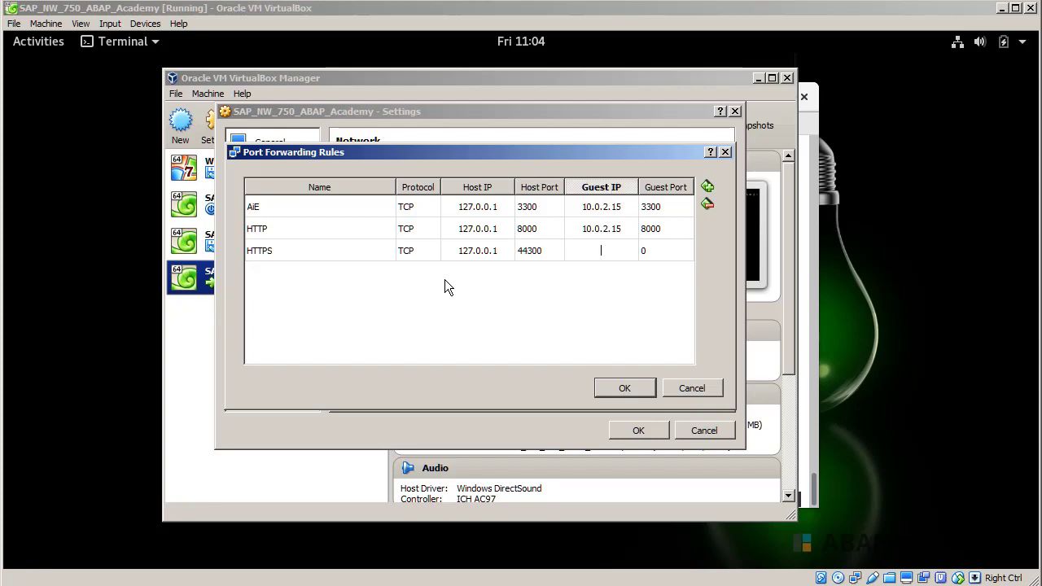
pyautogui.write('10.0.2.15')
pyautogui.press('Tab')
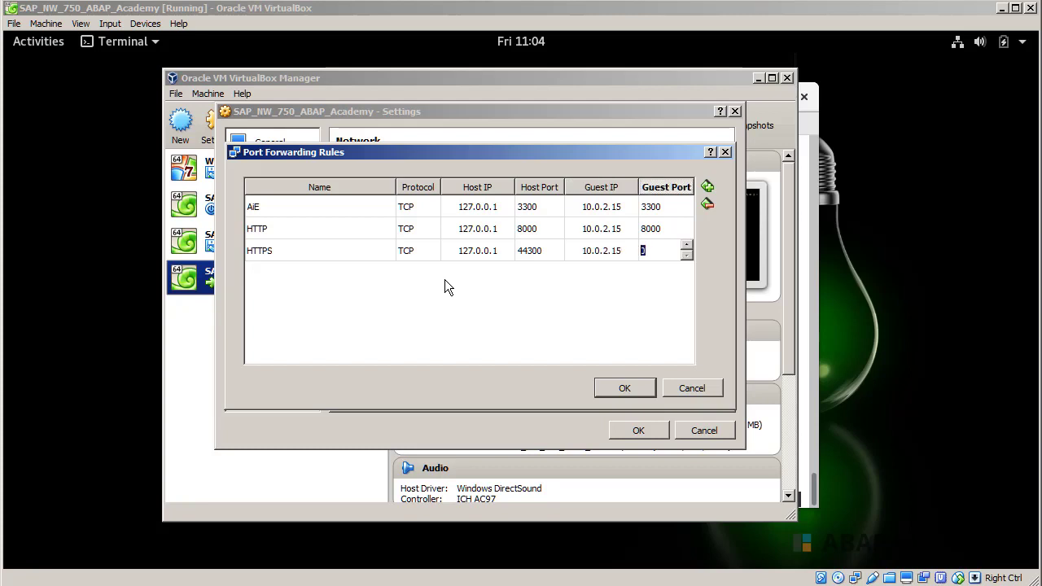
pyautogui.write('44300')
# Add a fourth rule, SAPGUI, correcting its host port to 3200, with guest IP 10.0.2.15.
pyautogui.click(707, 187)
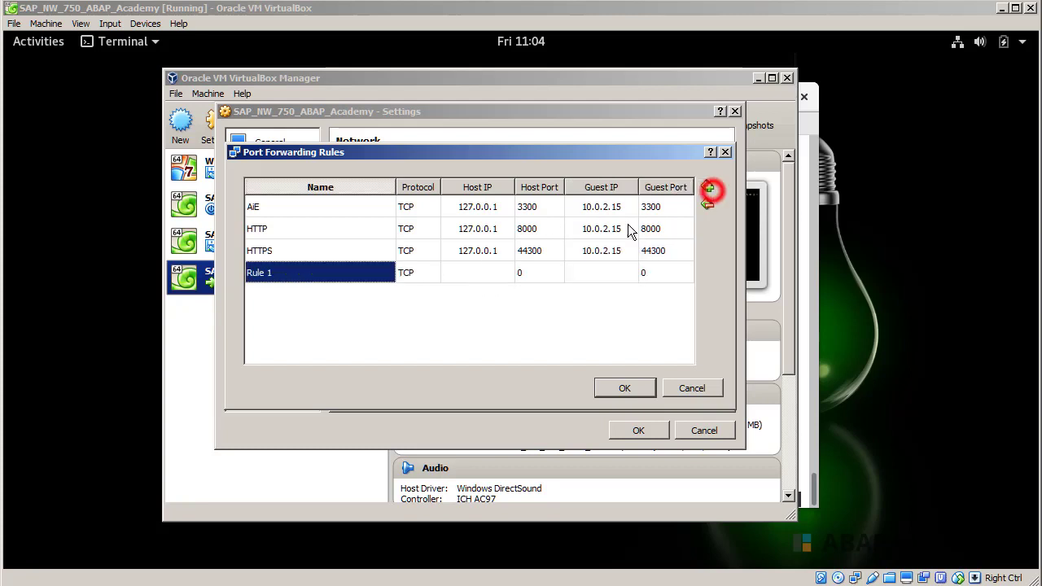
pyautogui.write('SAPGUI')
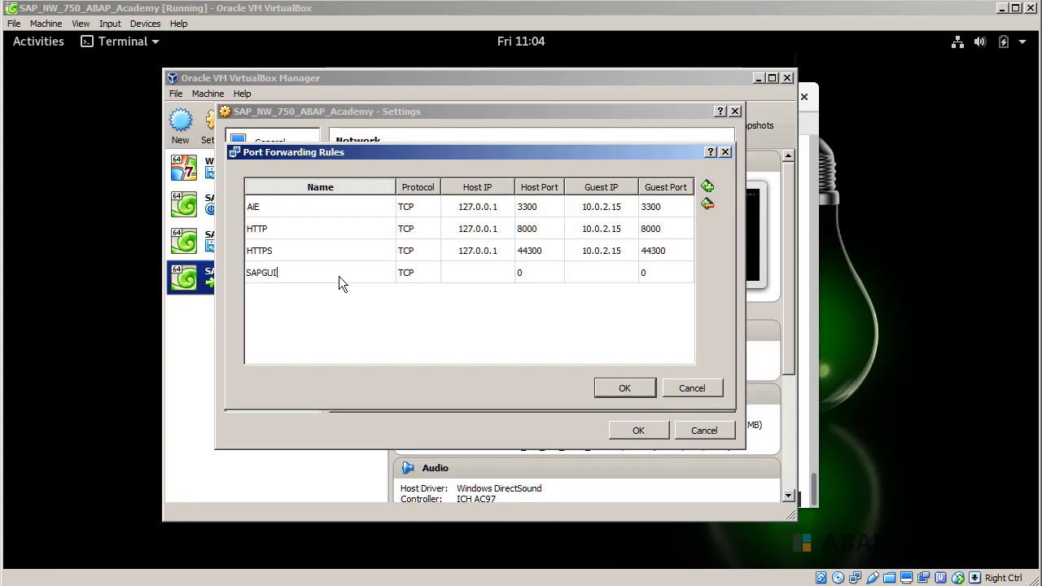
pyautogui.press('Tab')
pyautogui.press('Tab')
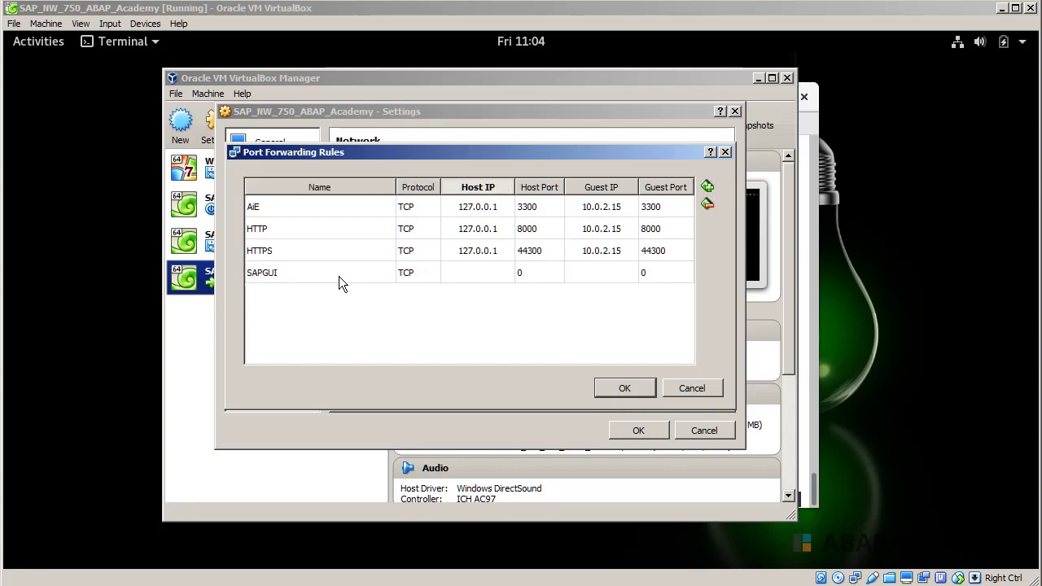
pyautogui.write('3200')
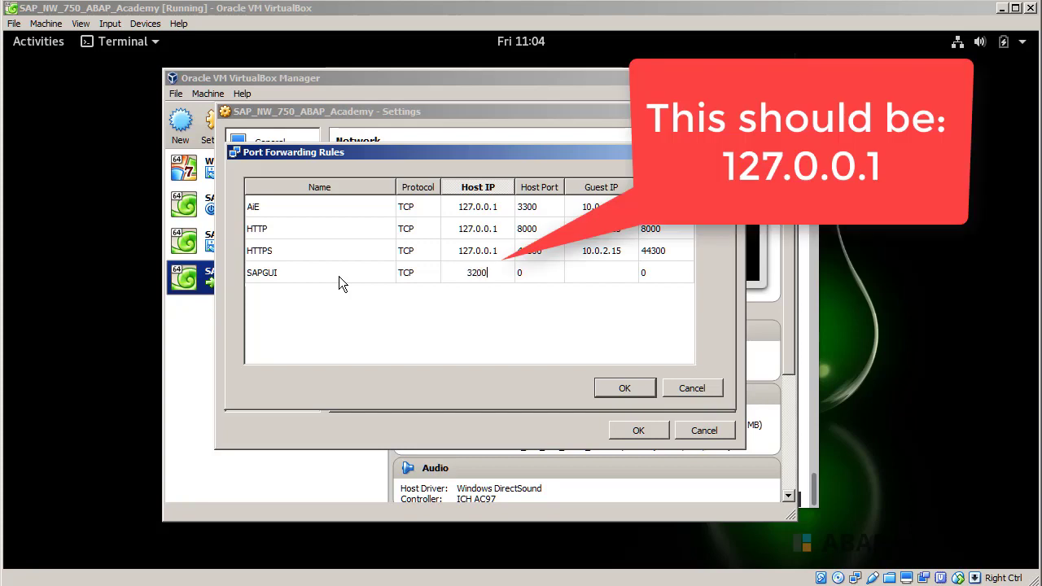
pyautogui.press('Tab')
pyautogui.write('10021')
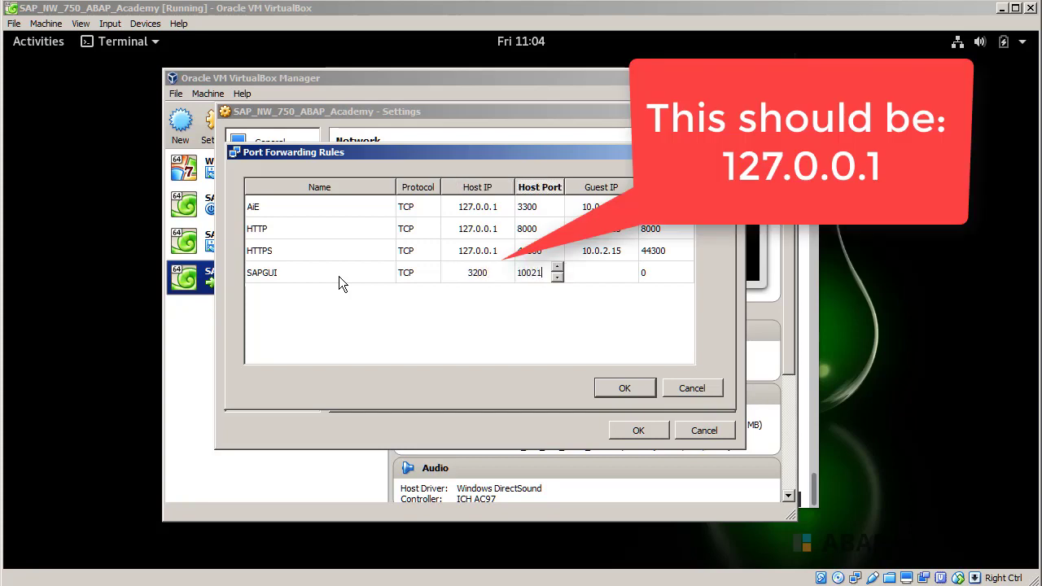
pyautogui.press('Tab')
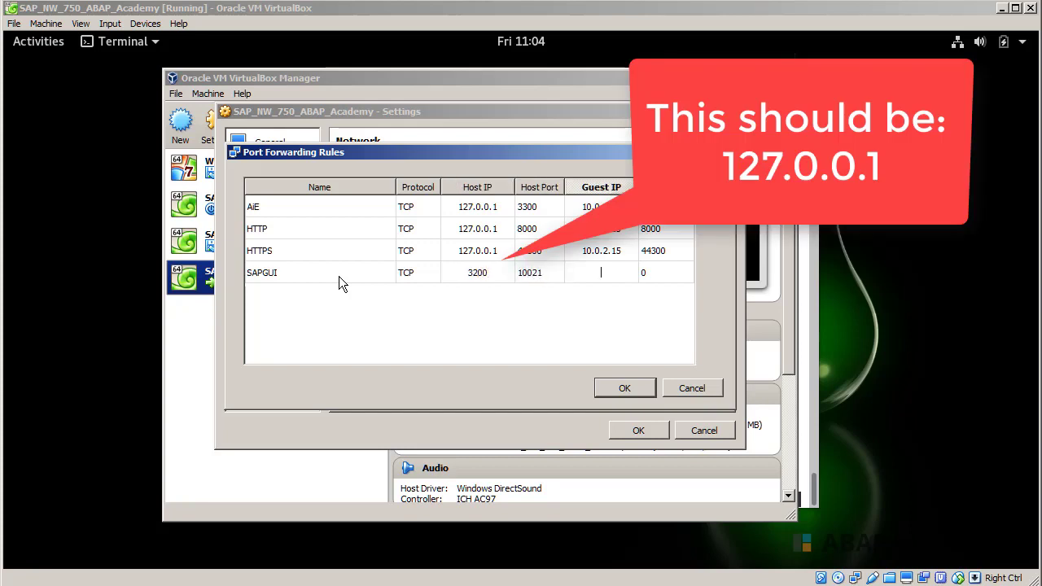
pyautogui.hotkey('shift', 'Tab')
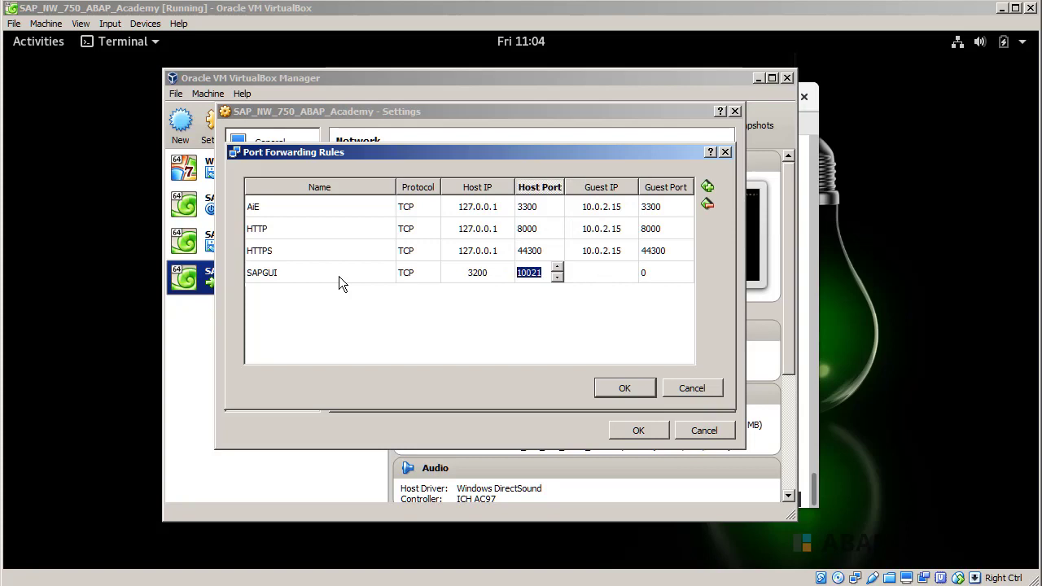
pyautogui.write('3200')
pyautogui.press('Tab')
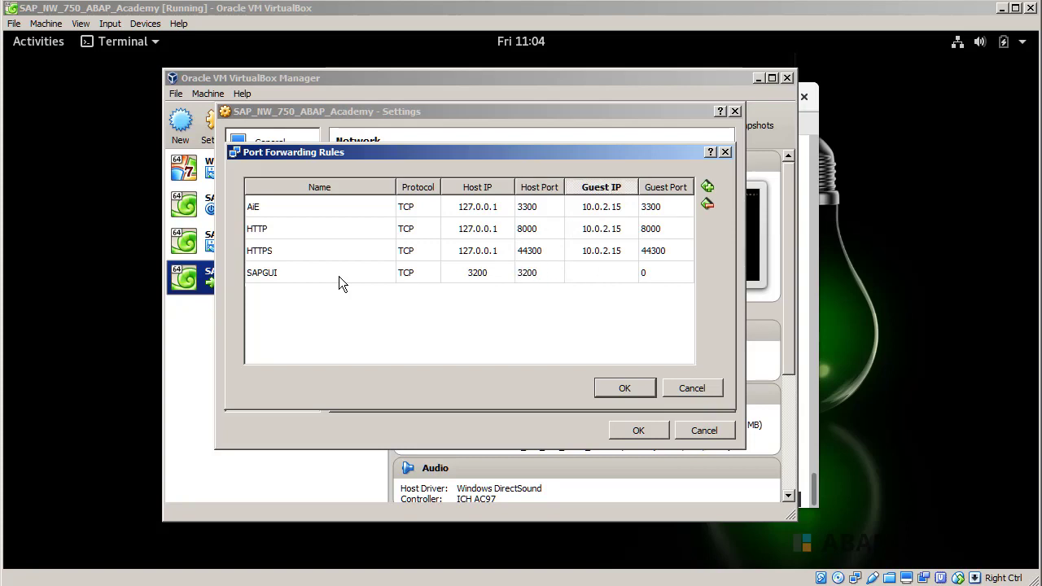
pyautogui.write('10.0.2.15')
pyautogui.press('Tab')
pyautogui.write('3200')
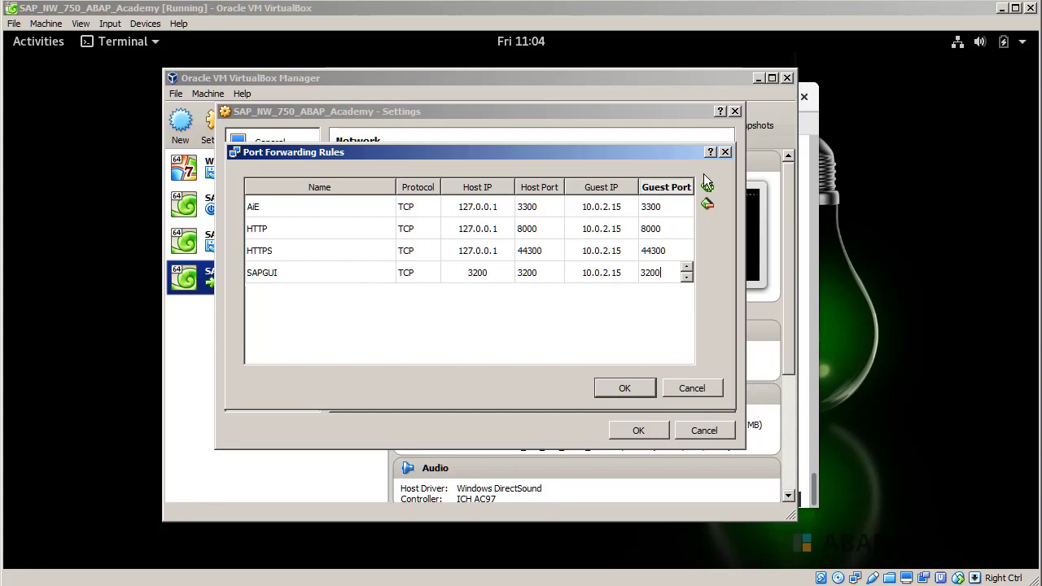
# Add a new rule named SCC with host IP 127.0.0.1.
pyautogui.click(708, 186)
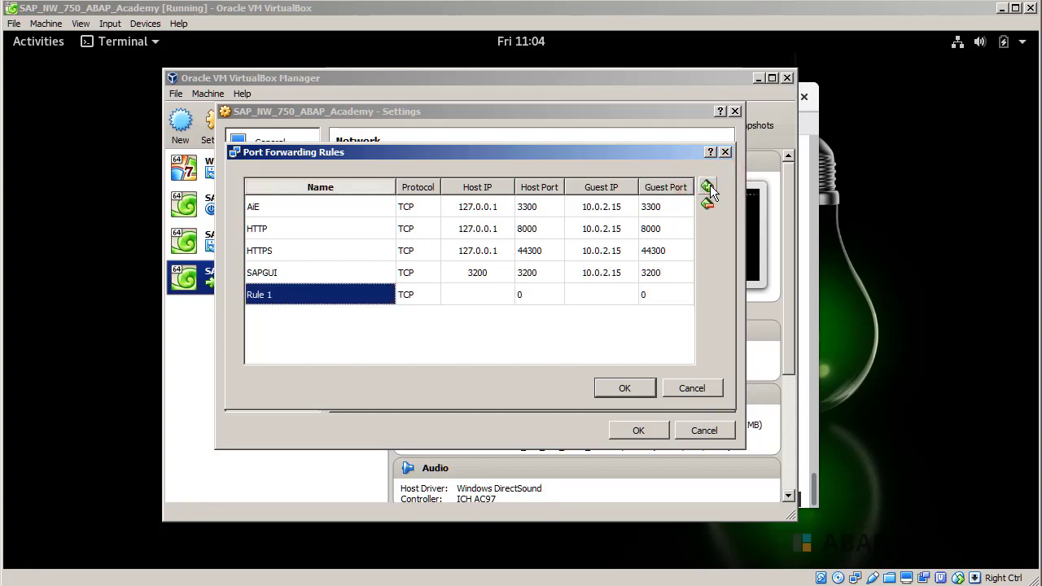
pyautogui.write('SCC')
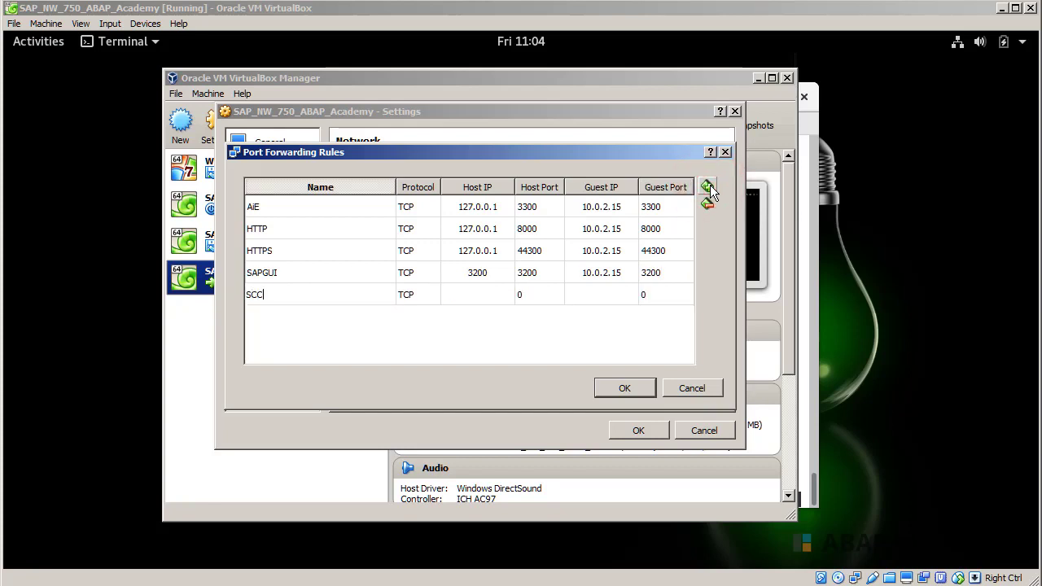
pyautogui.press('Tab')
pyautogui.press('Tab')
pyautogui.write('127')
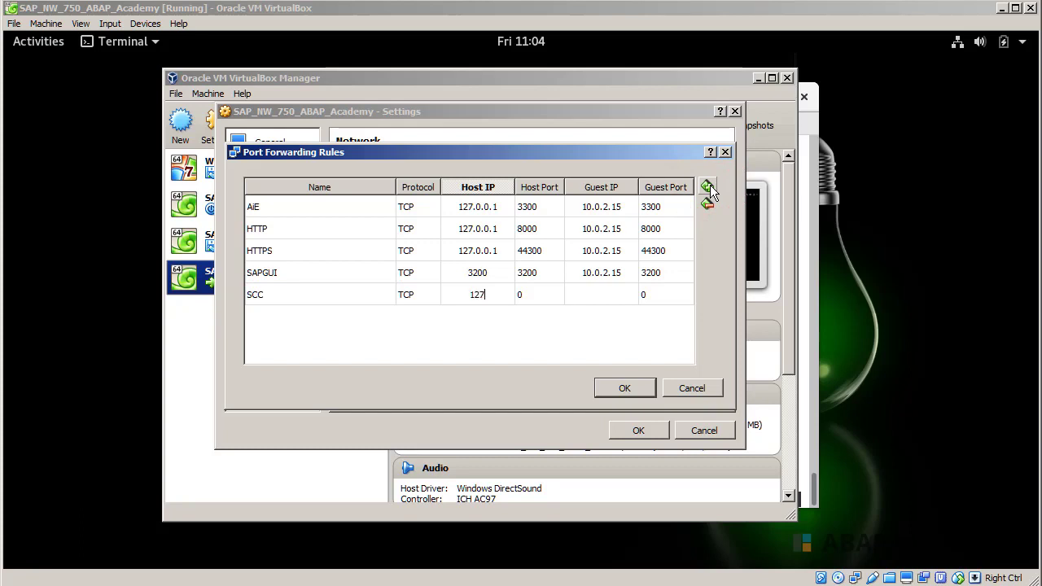
pyautogui.write('.0.0.1')
pyautogui.press('Return')
# Correct the SAPGUI rule's host IP from 3200 to 127.0.0.1.
pyautogui.click(471, 272)
pyautogui.click(472, 271)
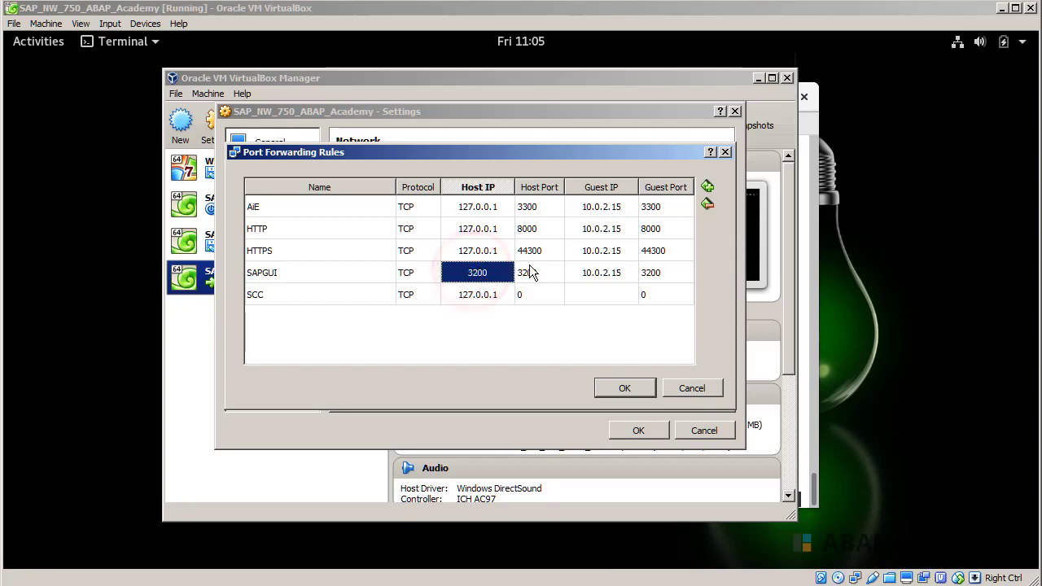
pyautogui.write('127.0.')
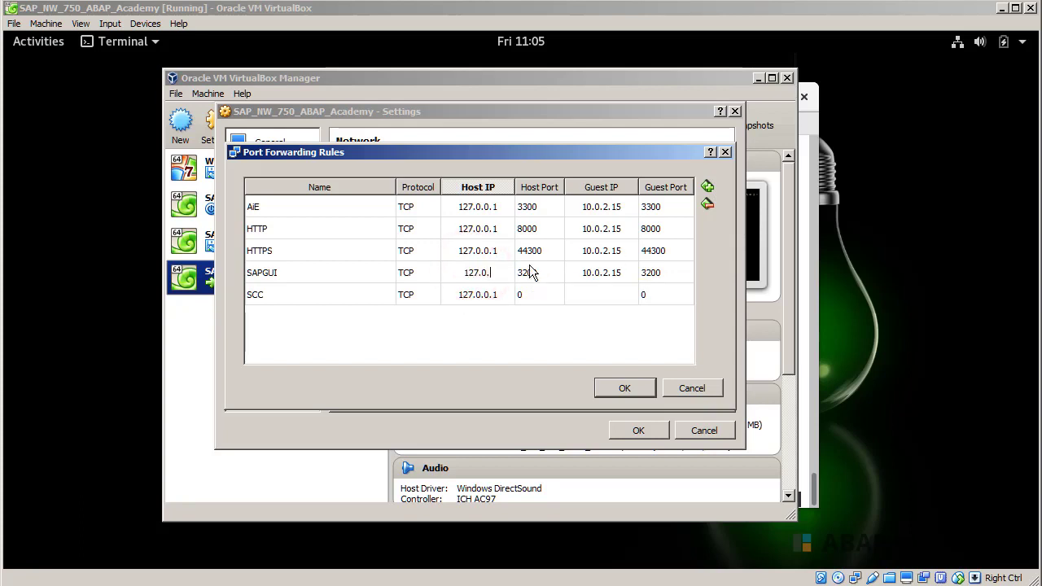
pyautogui.write('0.1')
# Complete the SCC rule with host port 8443 and guest 10.0.2.15:8443.
pyautogui.click(546, 297)
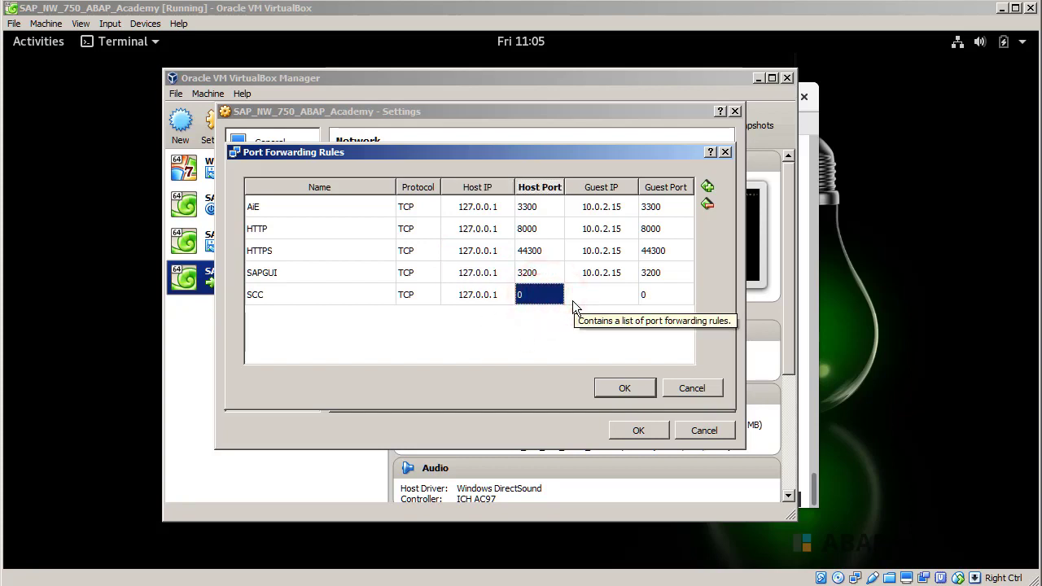
pyautogui.write('8')
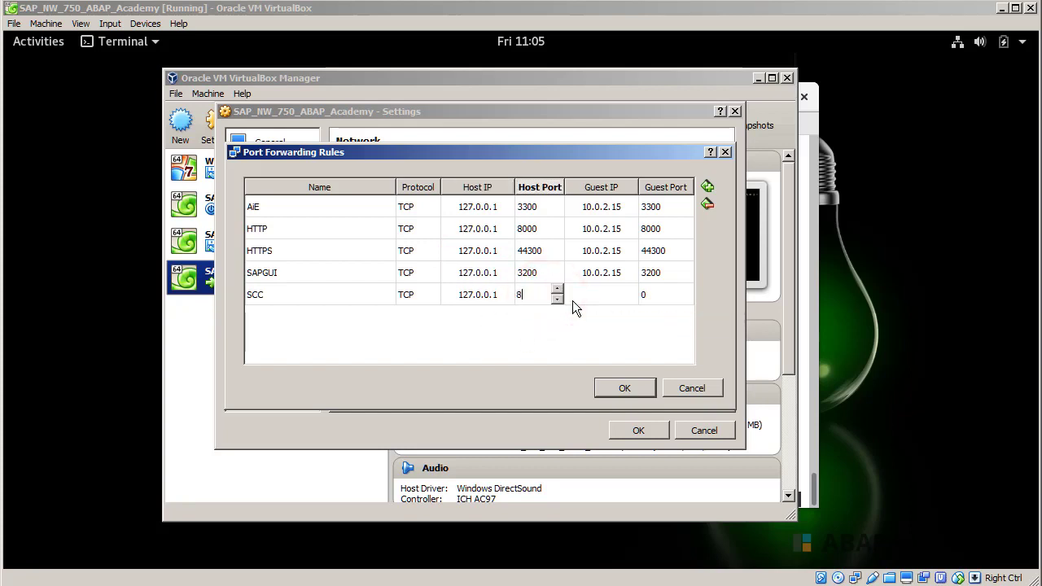
pyautogui.write('443')
pyautogui.press('Tab')
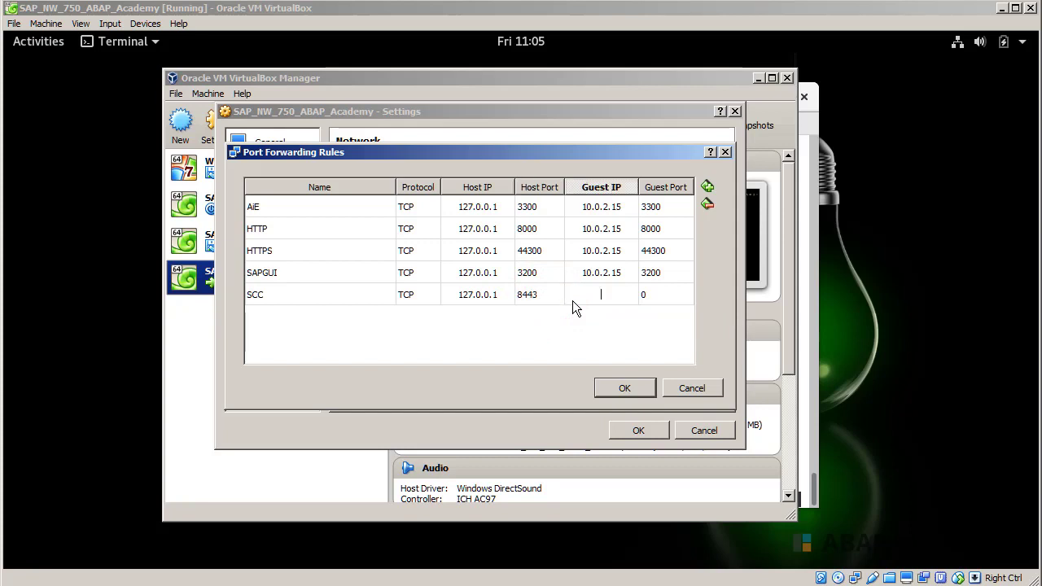
pyautogui.write('10.0.2.15')
pyautogui.press('Tab')
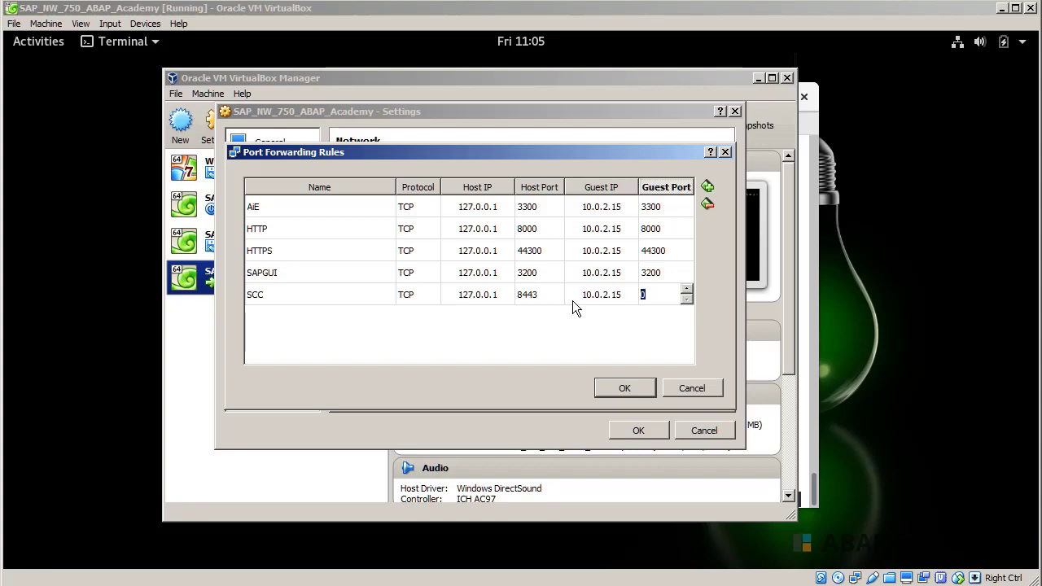
pyautogui.write('8443')
# Add a sixth rule, SSH, with host 127.0.0.1:22 and guest 10.0.2.15:22.
pyautogui.click(708, 187)
pyautogui.write('SSH')
pyautogui.press('Tab')
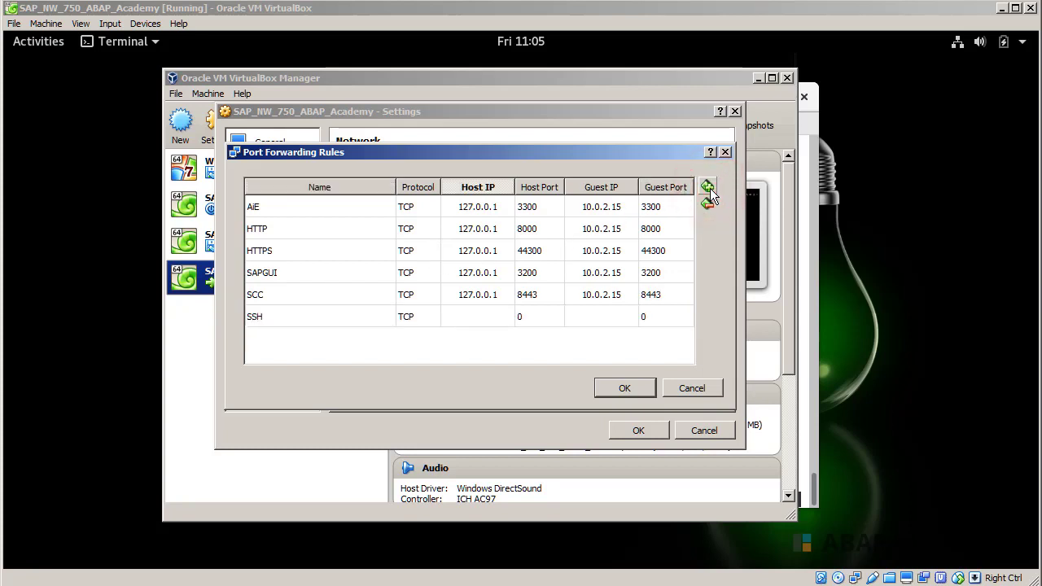
pyautogui.write('127.0.0.1')
pyautogui.press('Tab')
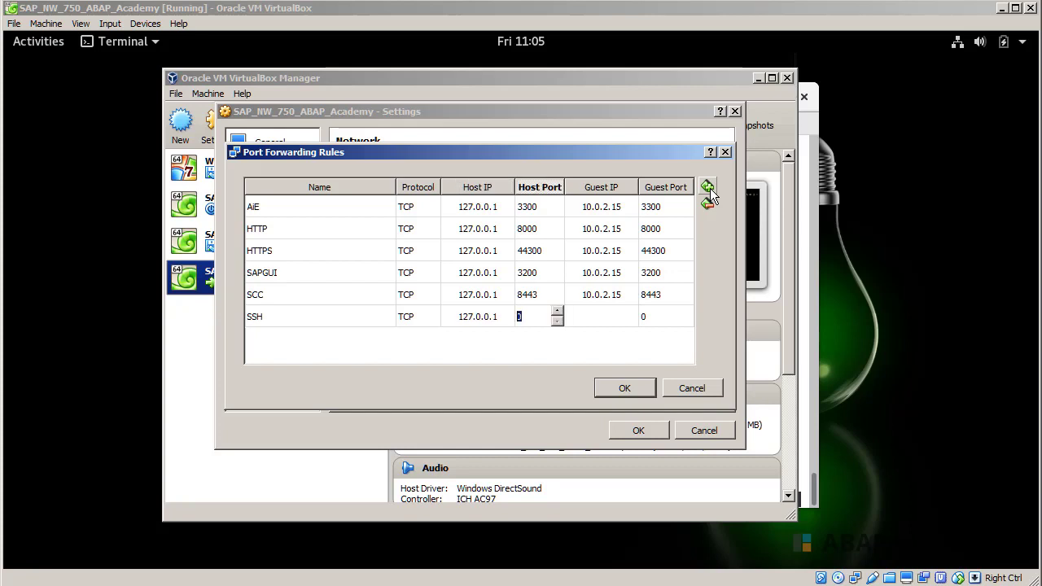
pyautogui.write('22')
pyautogui.press('Tab')
pyautogui.write('10.')
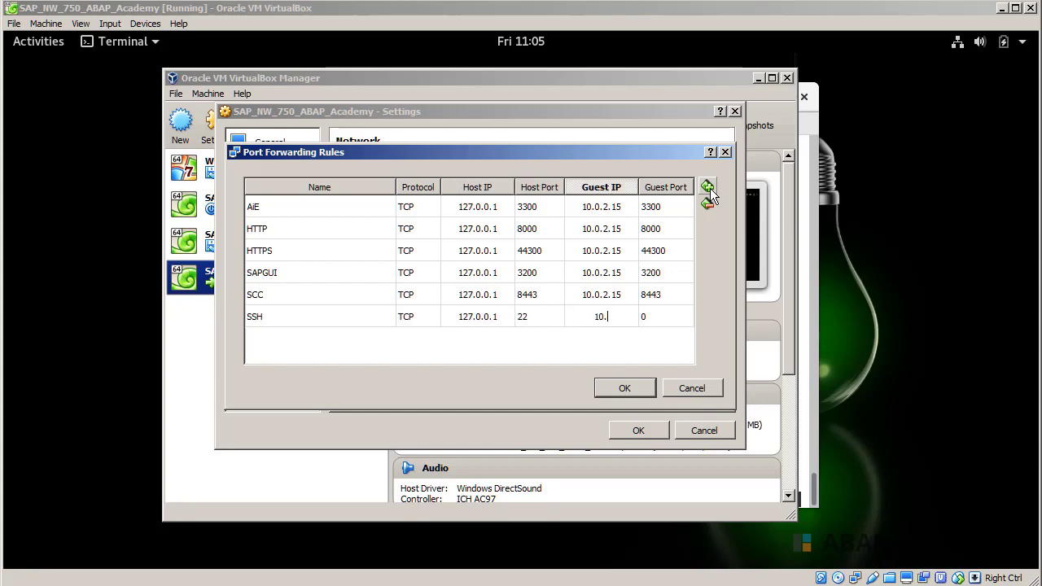
pyautogui.write('0.2.15')
pyautogui.press('Tab')
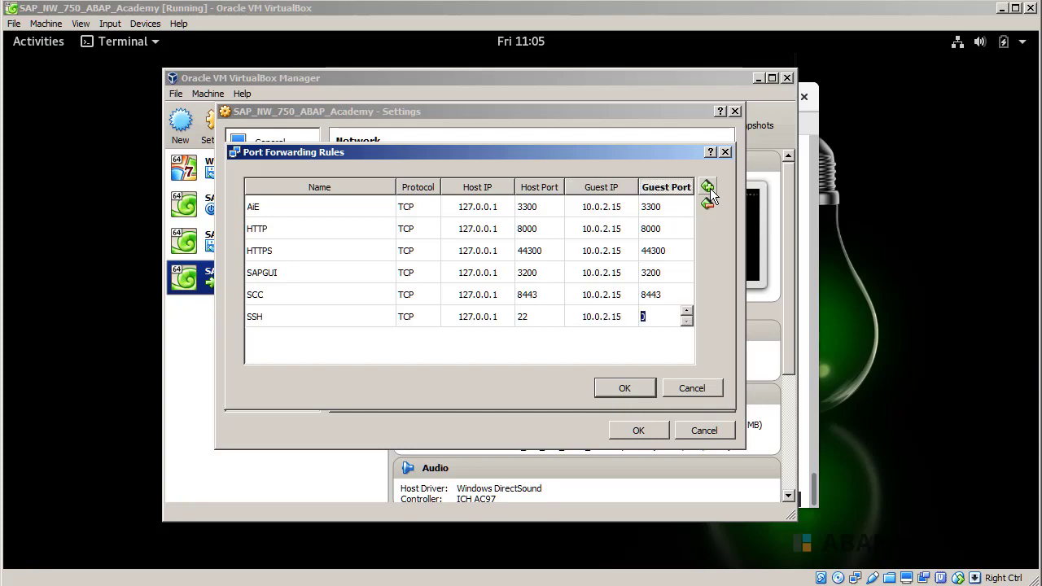
pyautogui.write('22')
# Accept the six forwarding rules and save the VM's settings.
pyautogui.click(624, 388)
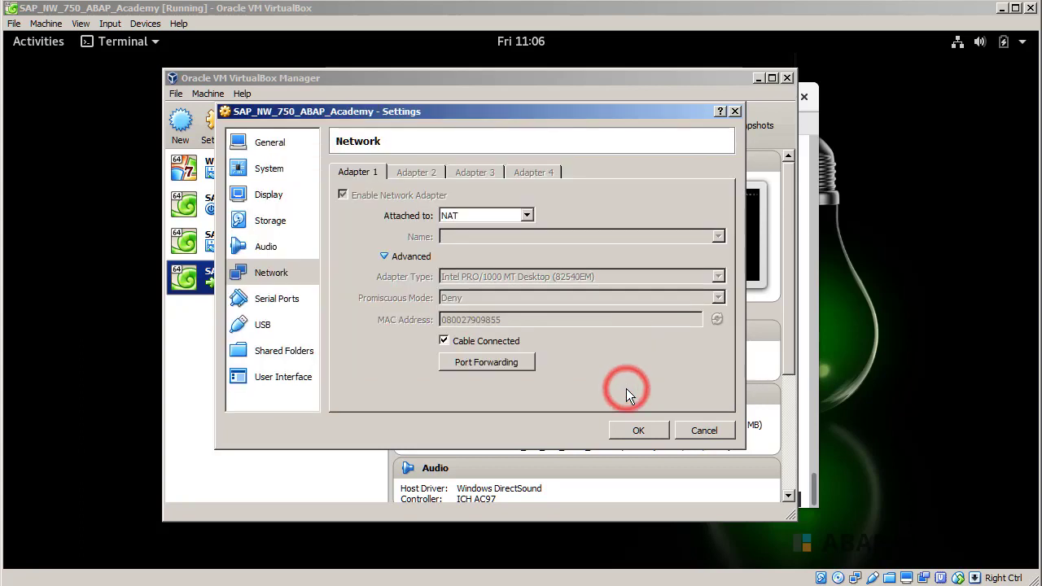
pyautogui.click(638, 430)
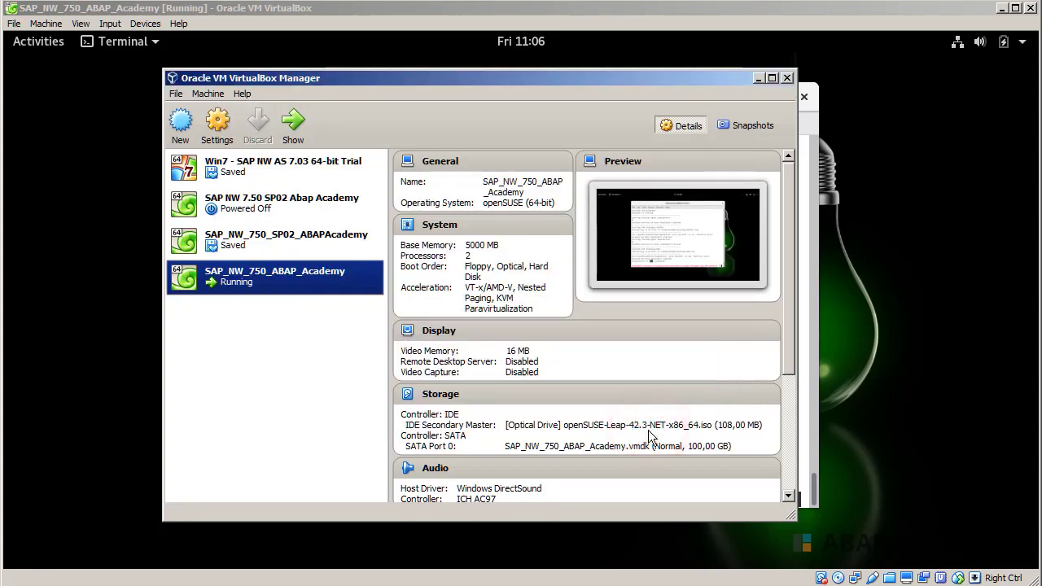